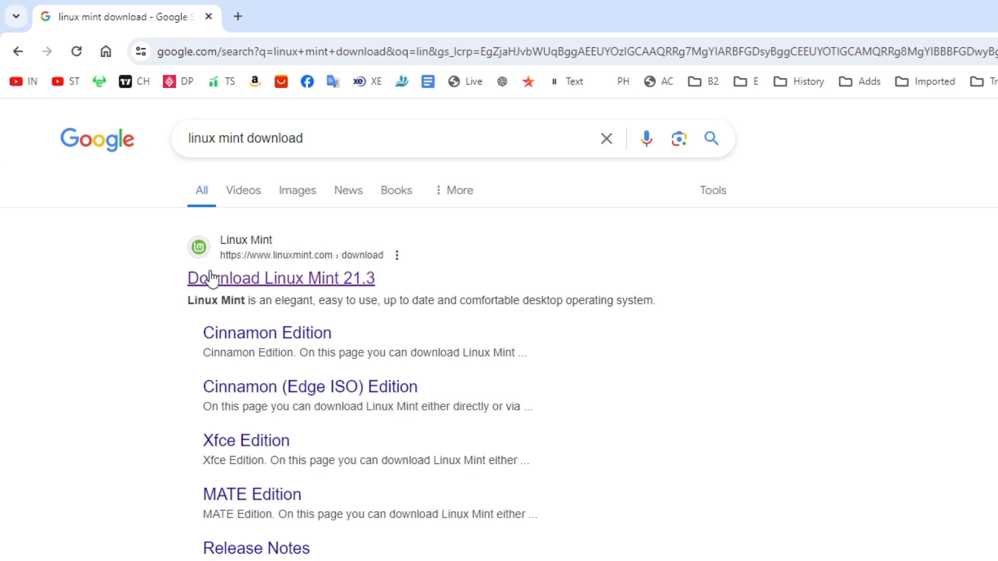
Step: Open the Linux Mint 21.3 download page from the search results and review the available editions
{"action": "left_click", "coordinate": [244, 281]}
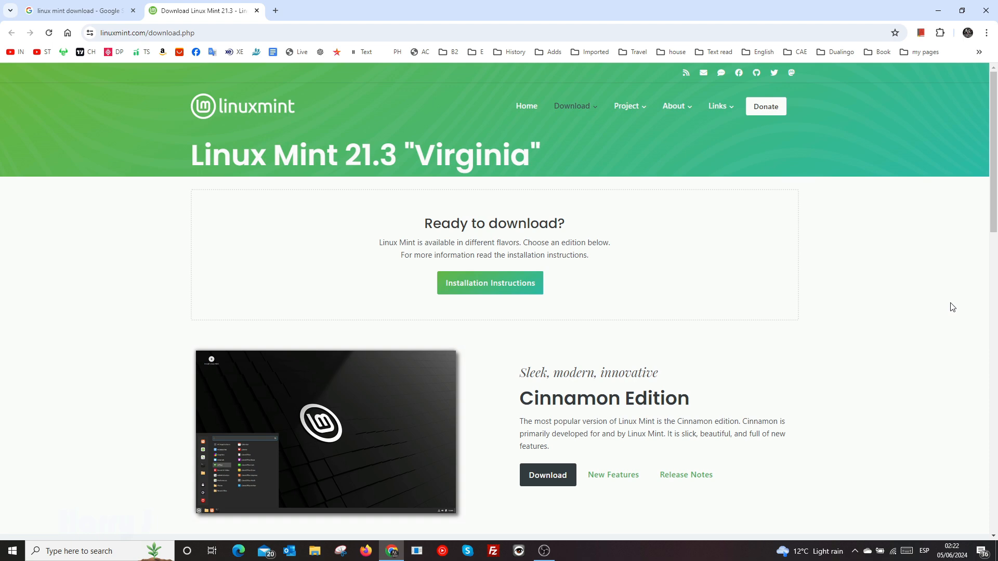
{"action": "scroll", "coordinate": [952, 306], "scroll_direction": "down", "scroll_amount": 2}
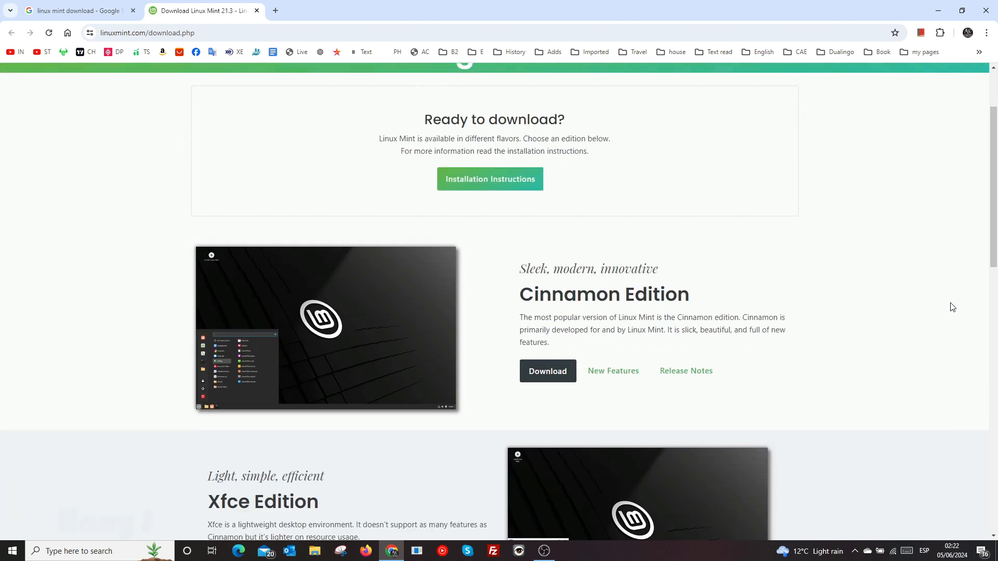
{"action": "scroll", "coordinate": [952, 306], "scroll_direction": "up", "scroll_amount": 2}
{"action": "scroll", "coordinate": [952, 306], "scroll_direction": "down", "scroll_amount": 2}
{"action": "scroll", "coordinate": [670, 303], "scroll_direction": "down", "scroll_amount": 3}
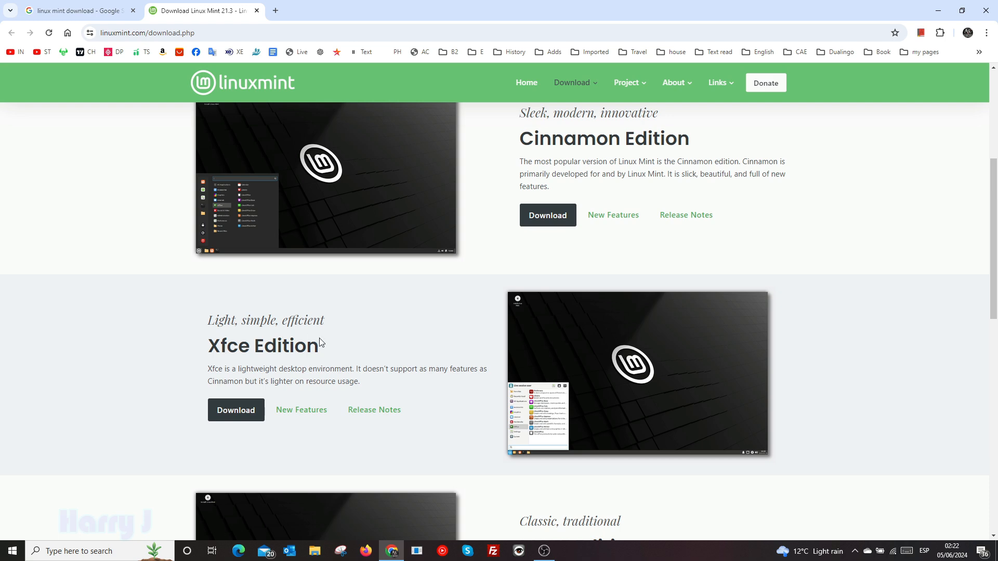
{"action": "scroll", "coordinate": [319, 338], "scroll_direction": "down", "scroll_amount": 6}
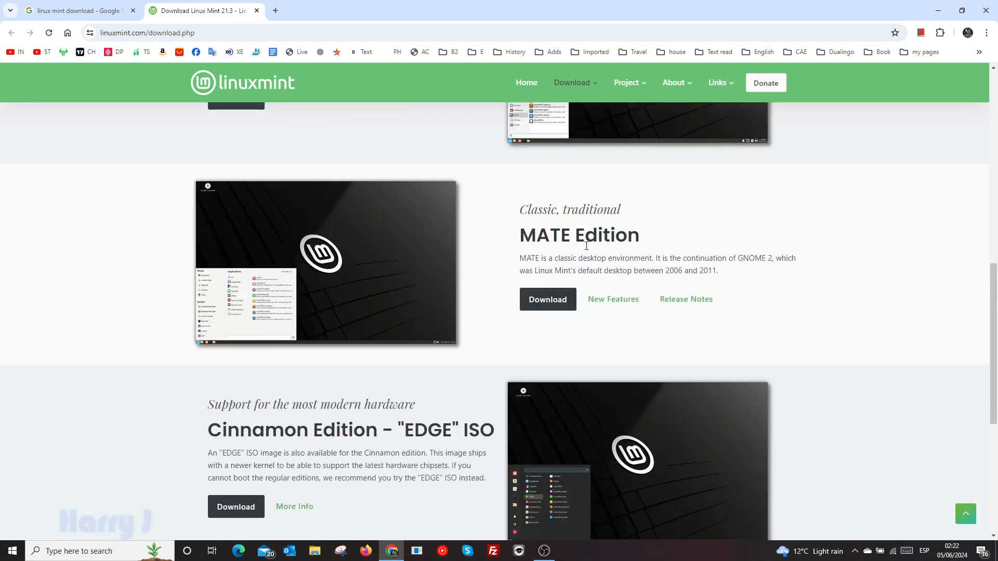
{"action": "scroll", "coordinate": [587, 246], "scroll_direction": "down", "scroll_amount": 2}
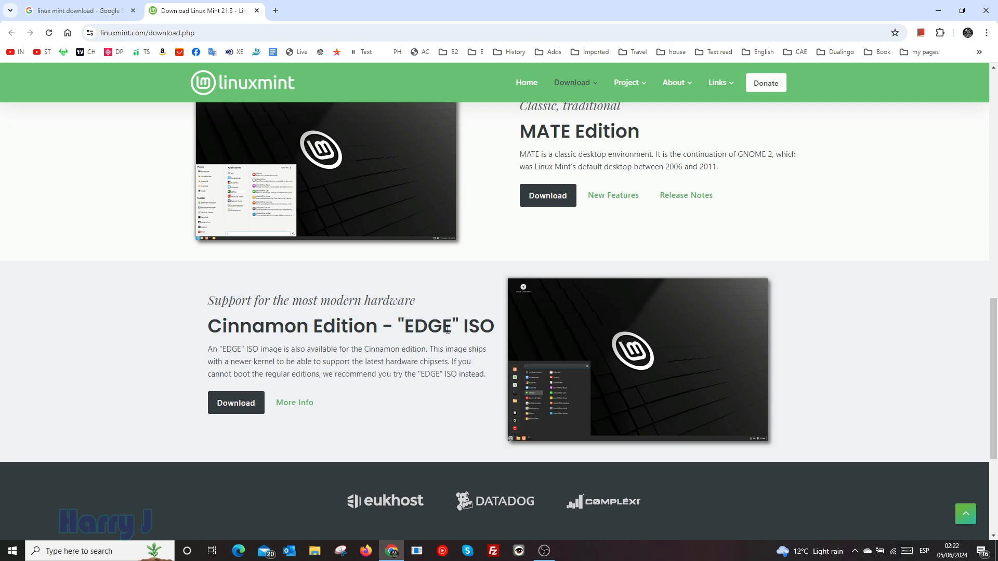
{"action": "scroll", "coordinate": [910, 310], "scroll_direction": "up", "scroll_amount": 15}
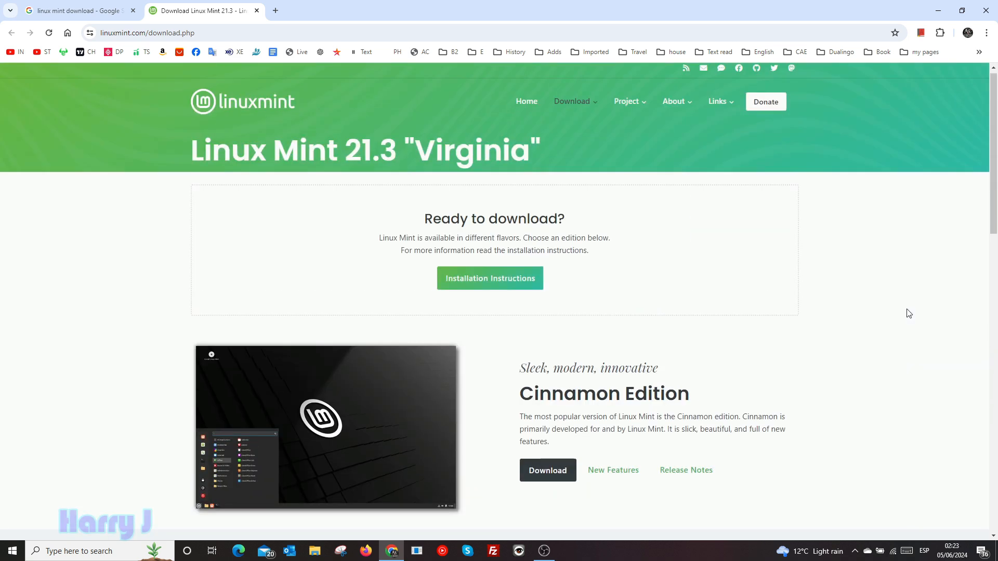
{"action": "scroll", "coordinate": [730, 189], "scroll_direction": "down", "scroll_amount": 2}
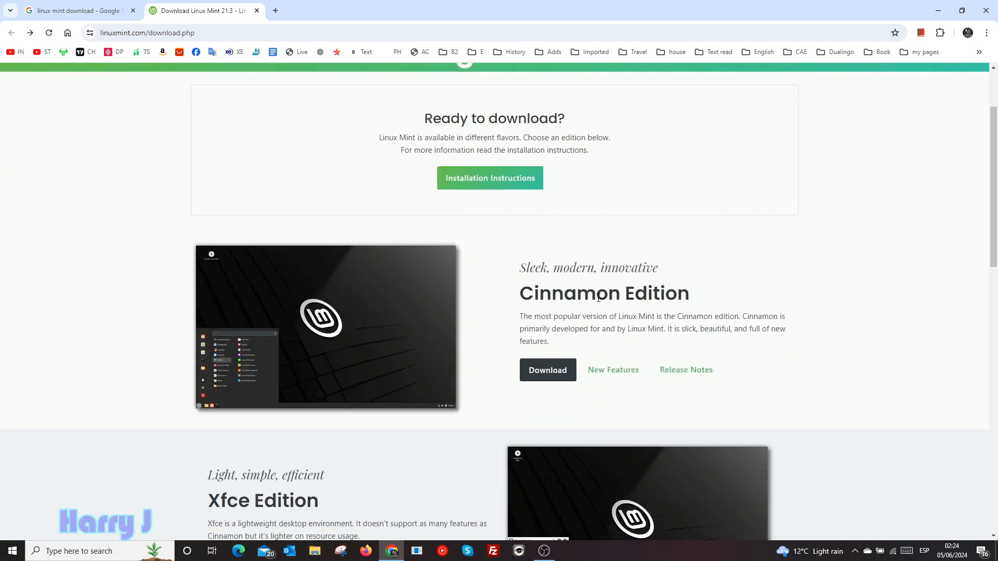
Step: Download the Cinnamon Edition ISO from the advancedhosters.com mirror in the USA and check its progress in the full download history
{"action": "left_click", "coordinate": [551, 370]}
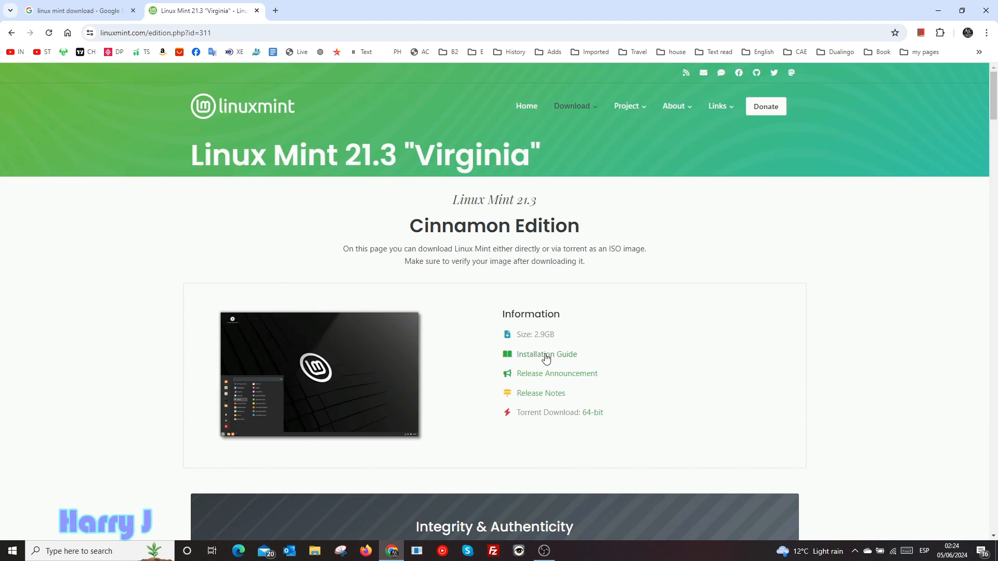
{"action": "scroll", "coordinate": [605, 357], "scroll_direction": "down", "scroll_amount": 2}
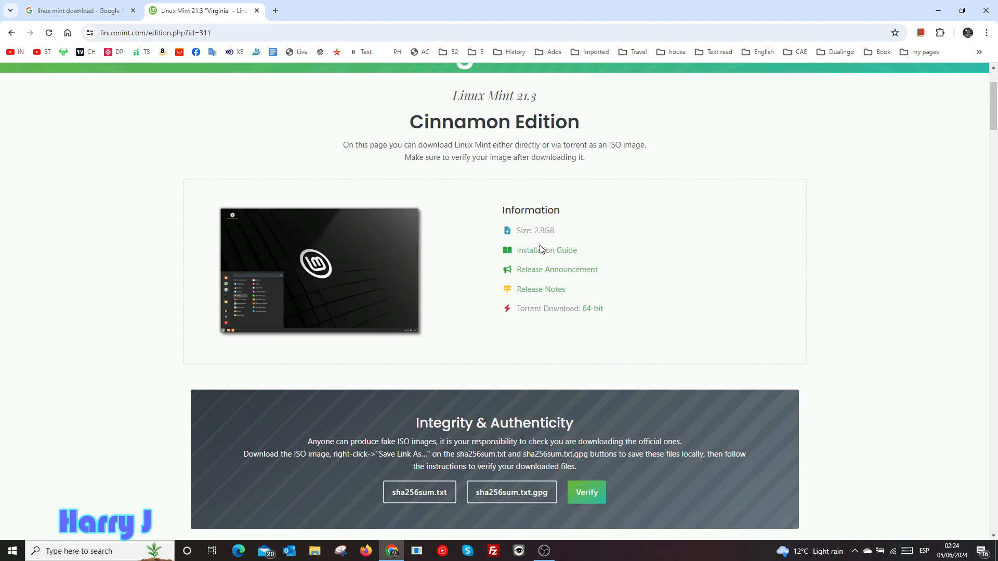
{"action": "scroll", "coordinate": [556, 297], "scroll_direction": "down", "scroll_amount": 5}
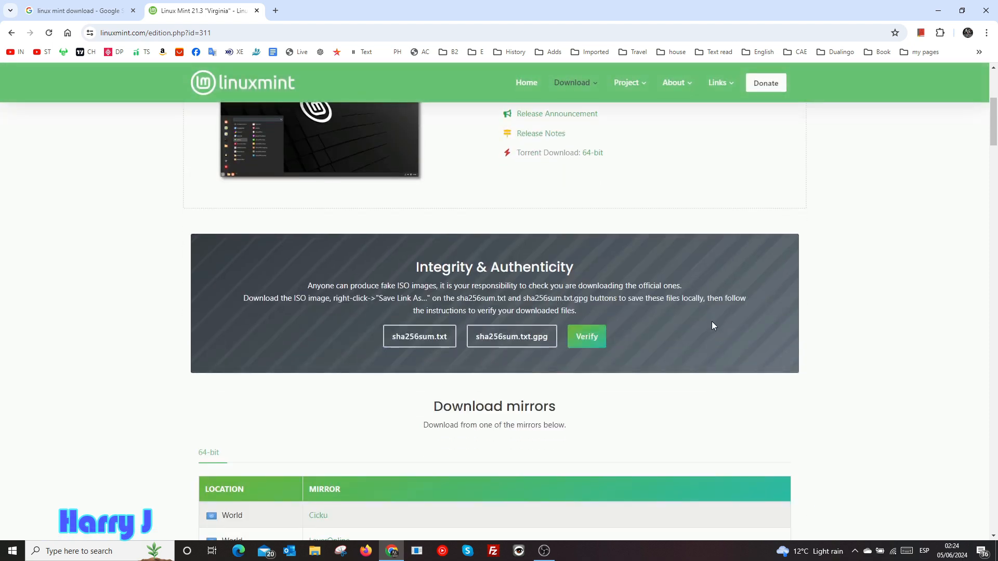
{"action": "scroll", "coordinate": [712, 325], "scroll_direction": "down", "scroll_amount": 5}
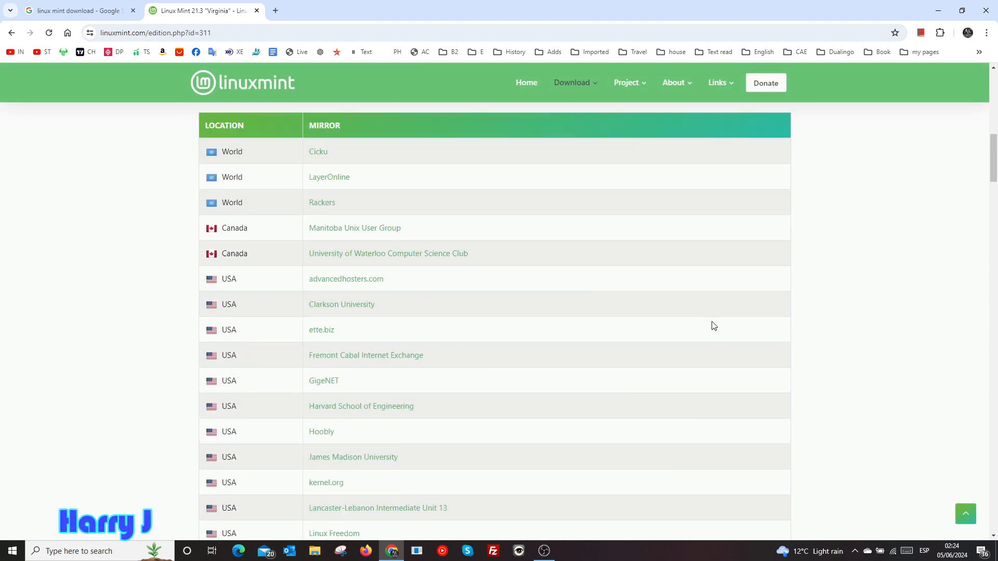
{"action": "scroll", "coordinate": [609, 352], "scroll_direction": "up", "scroll_amount": 3}
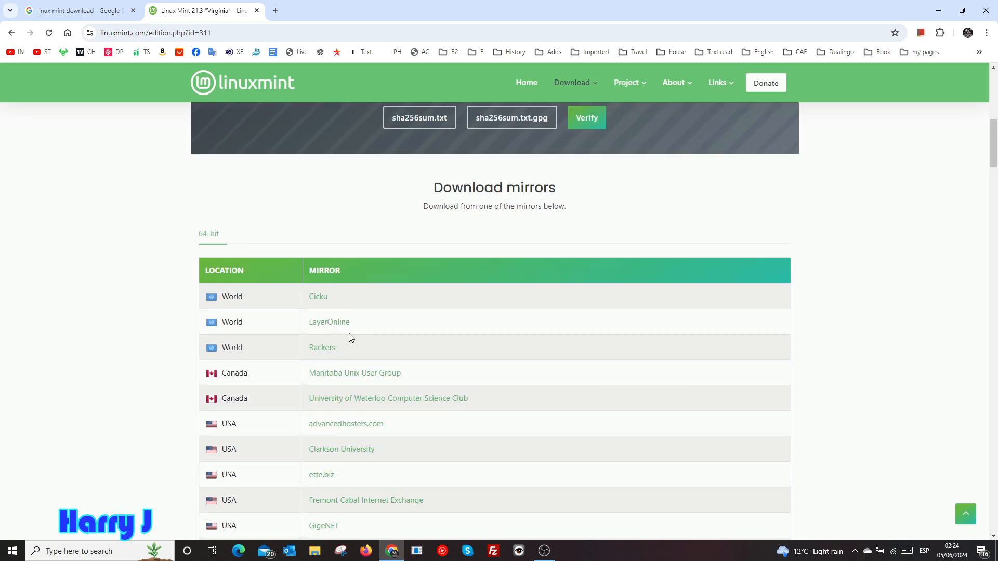
{"action": "left_click", "coordinate": [363, 432]}
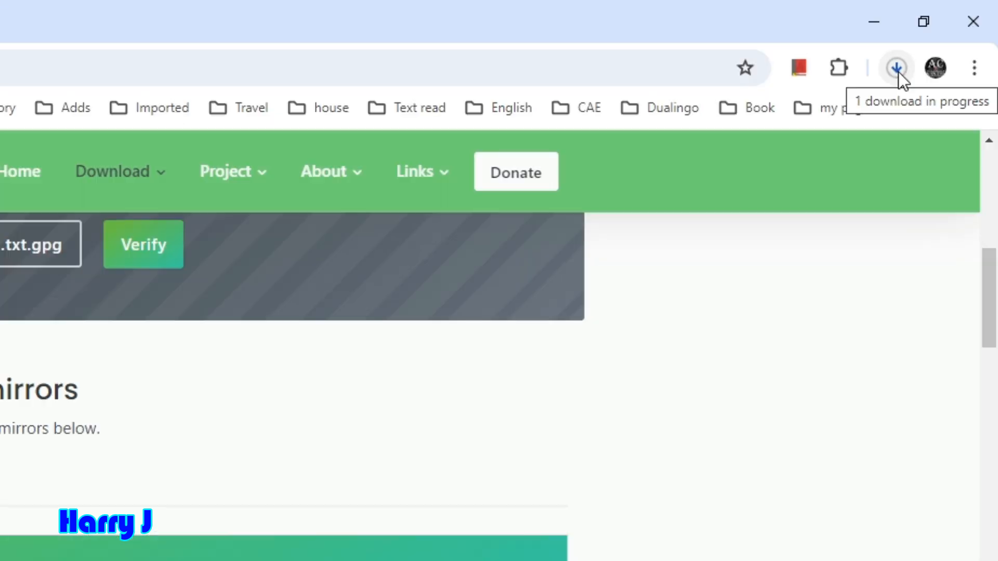
{"action": "left_click", "coordinate": [898, 72]}
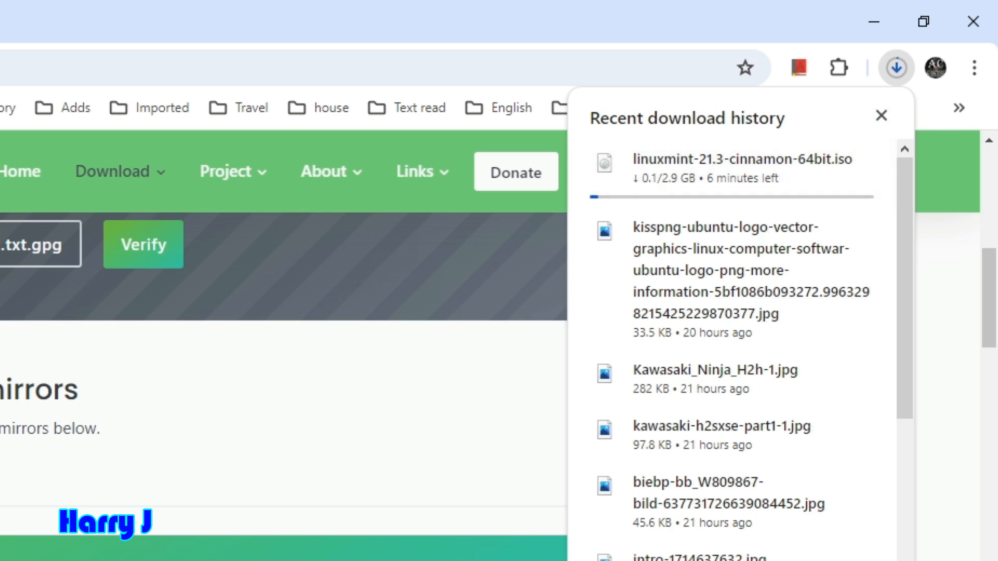
{"action": "left_click", "coordinate": [831, 316]}
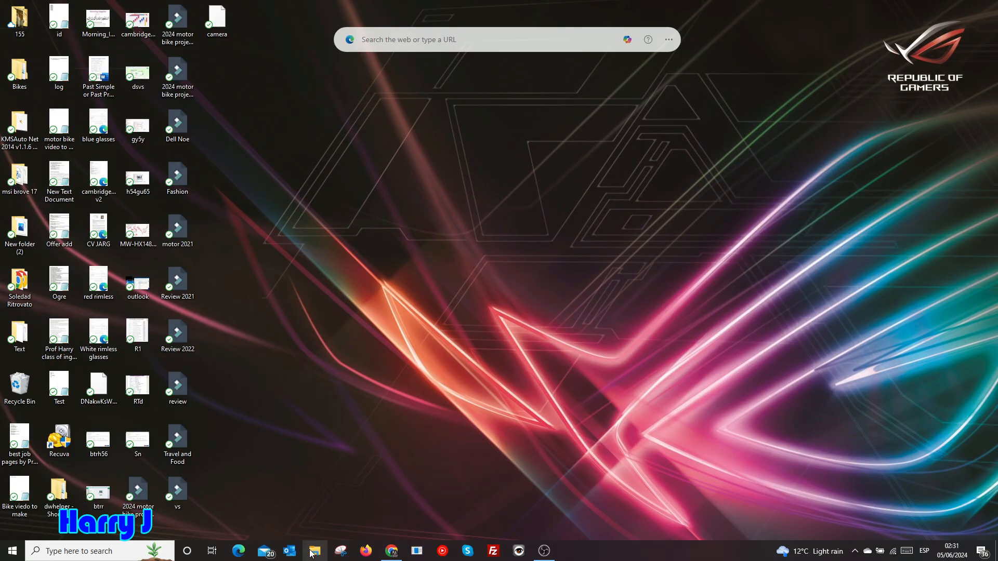
Step: Open the Downloads folder in File Explorer, restore its window to a smaller size and reposition it on the desktop
{"action": "left_click", "coordinate": [315, 551]}
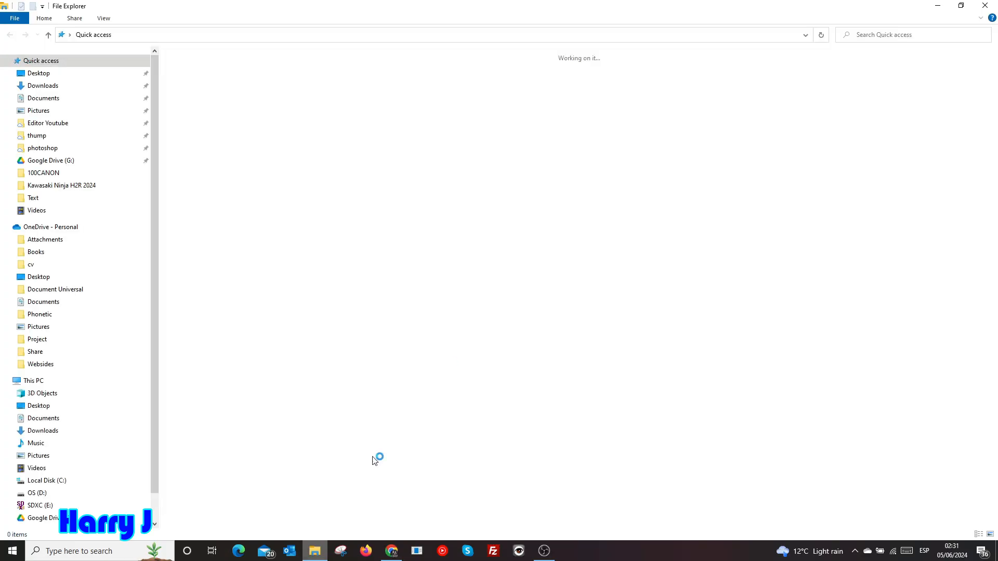
{"action": "left_click", "coordinate": [46, 85]}
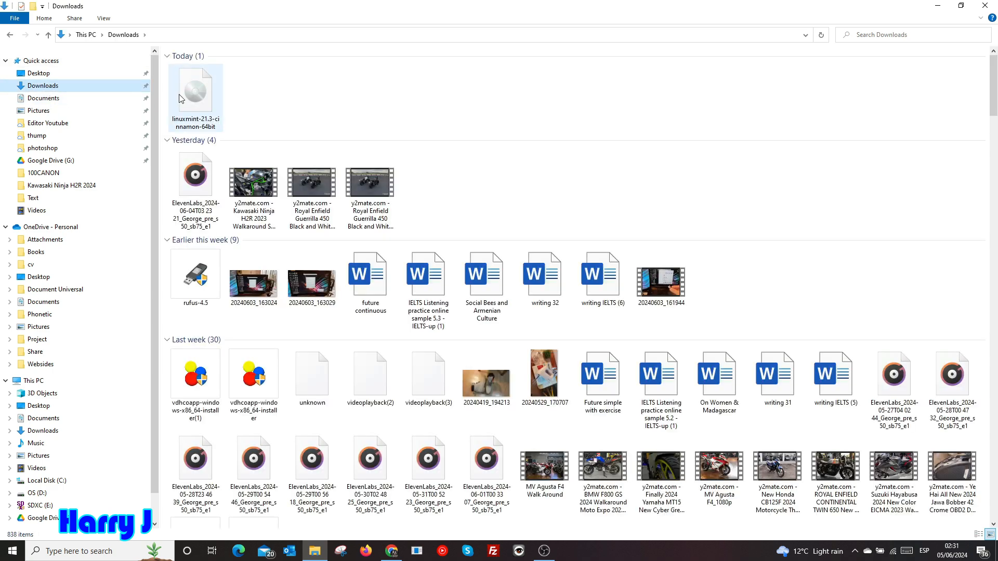
{"action": "left_click", "coordinate": [962, 8]}
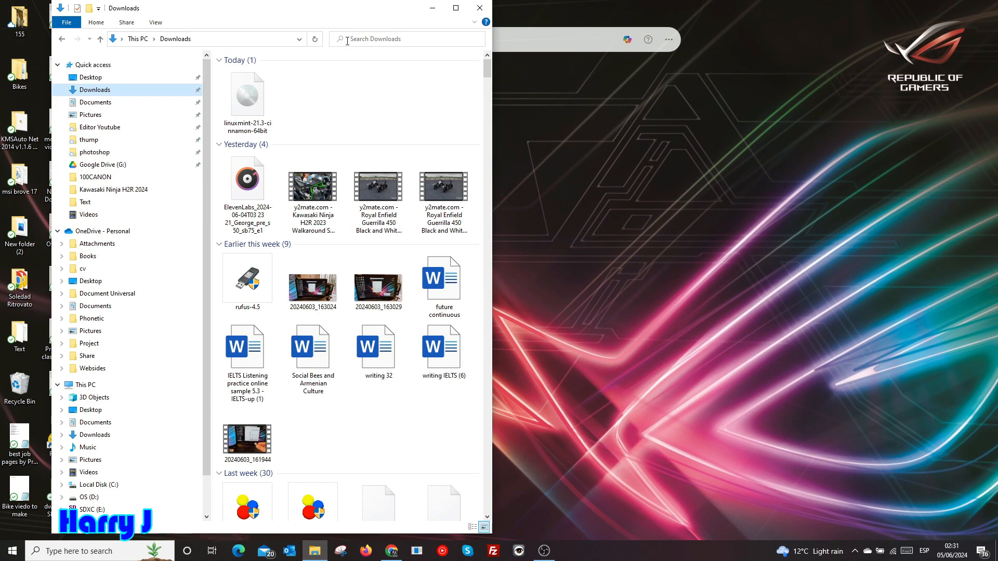
{"action": "left_click_drag", "start_coordinate": [349, 20], "coordinate": [480, 25]}
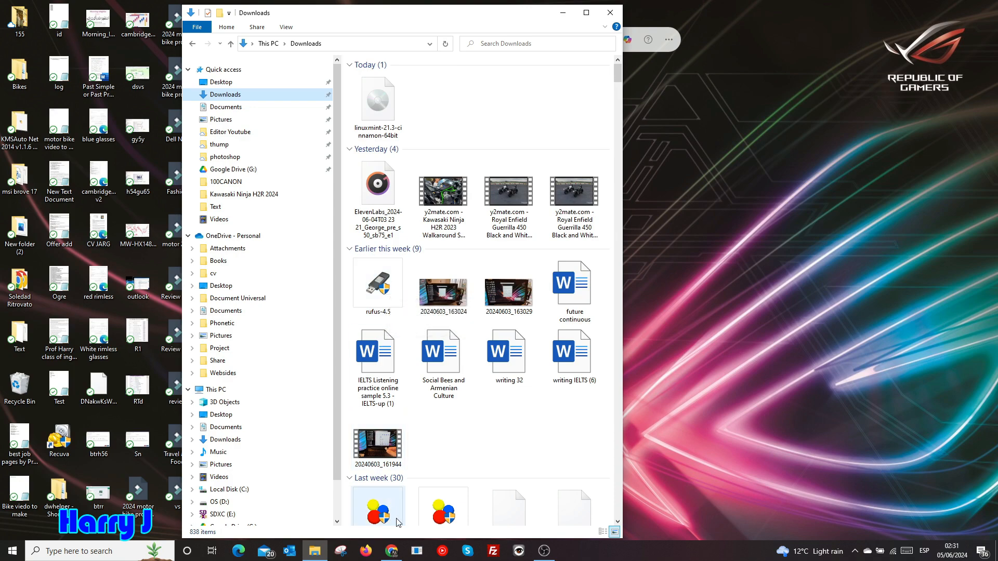
Step: Switch to Chrome, search for "rufas download" in a new tab and open the official Rufus website
{"action": "left_click", "coordinate": [393, 552]}
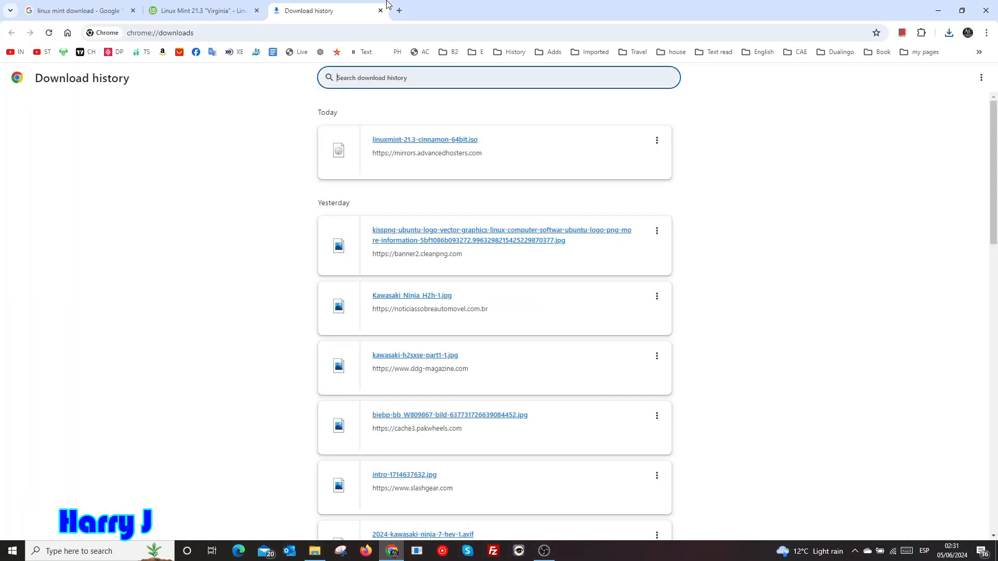
{"action": "left_click", "coordinate": [399, 12]}
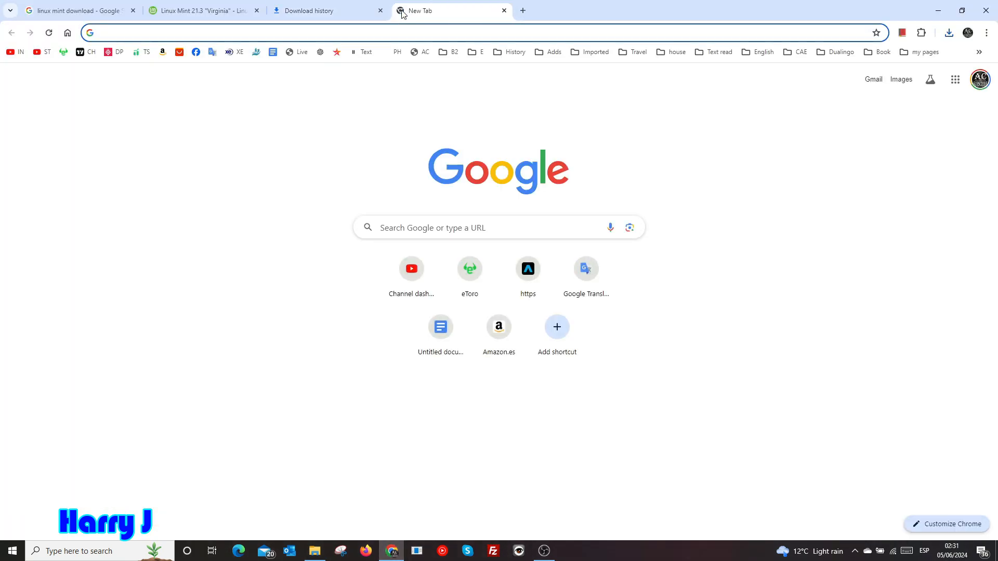
{"action": "type", "text": "rufas download"}
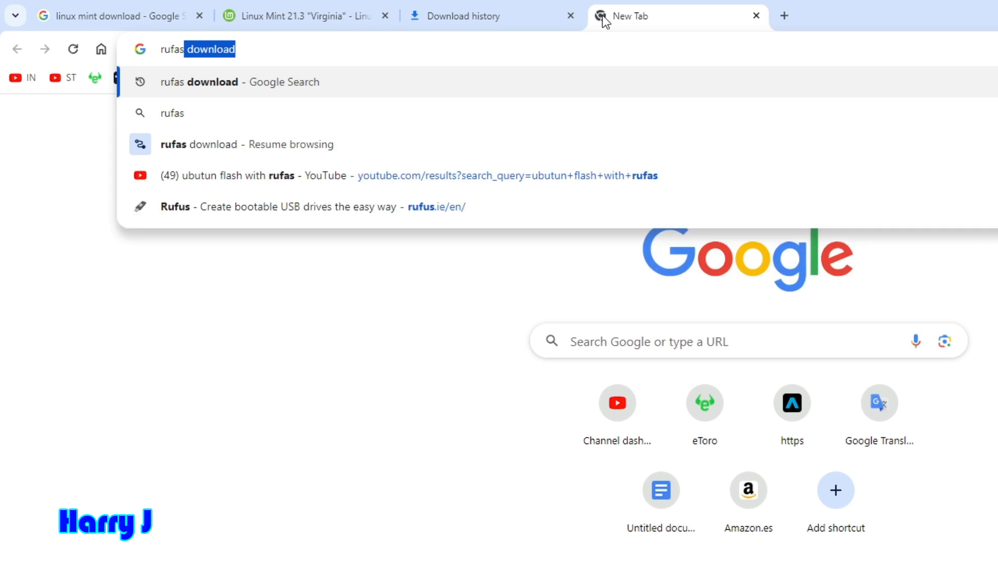
{"action": "key", "text": "Return"}
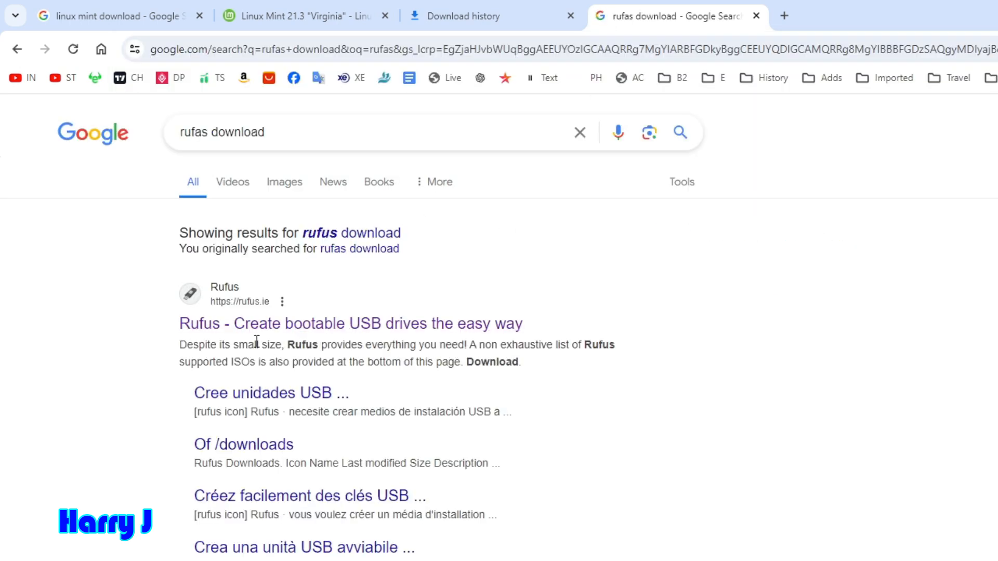
{"action": "left_click", "coordinate": [266, 329]}
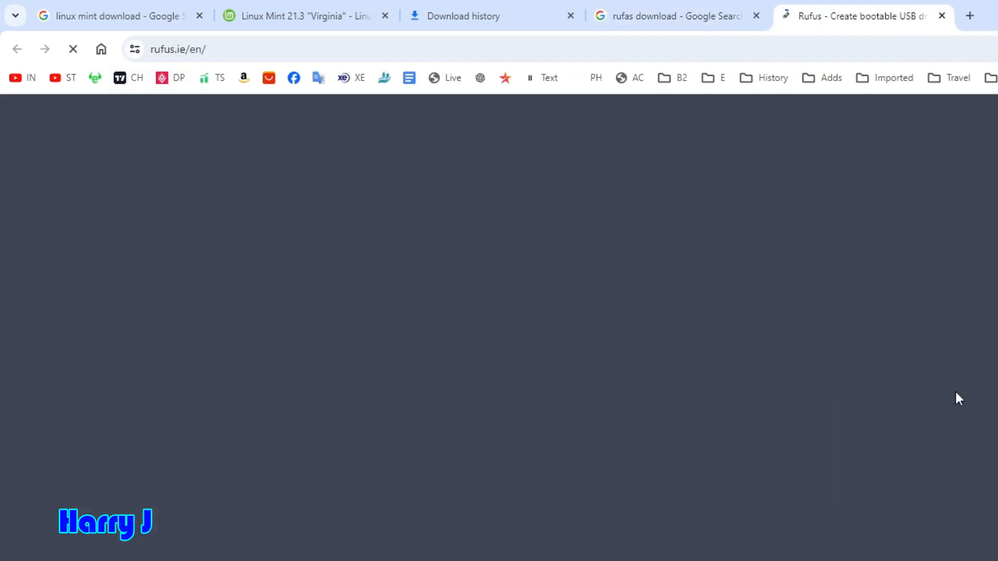
Step: Download rufus-4.5.exe, the standard Windows x64 release, dismissing the ad, and minimize the browser
{"action": "scroll", "coordinate": [565, 293], "scroll_direction": "down", "scroll_amount": 15}
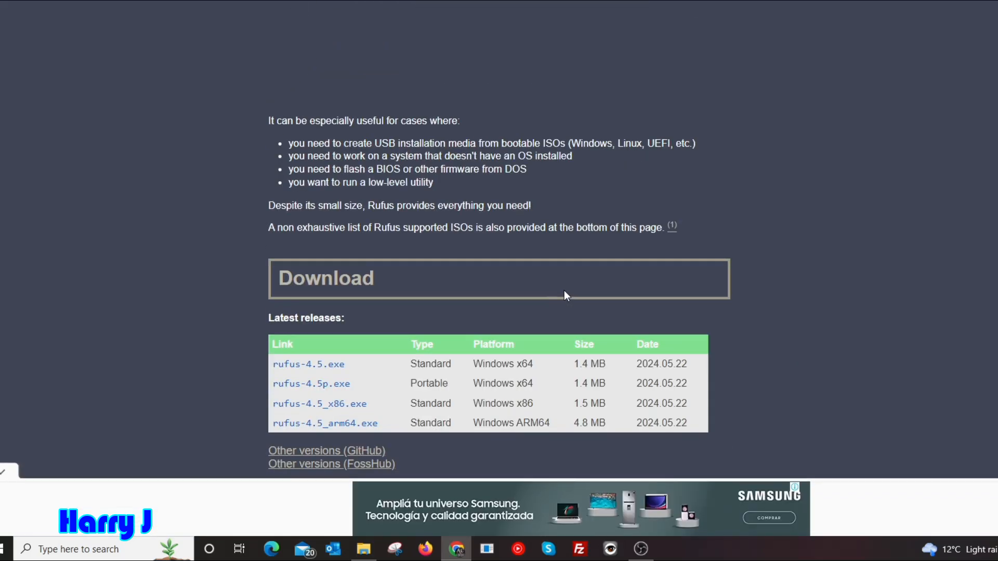
{"action": "scroll", "coordinate": [563, 290], "scroll_direction": "down", "scroll_amount": 2}
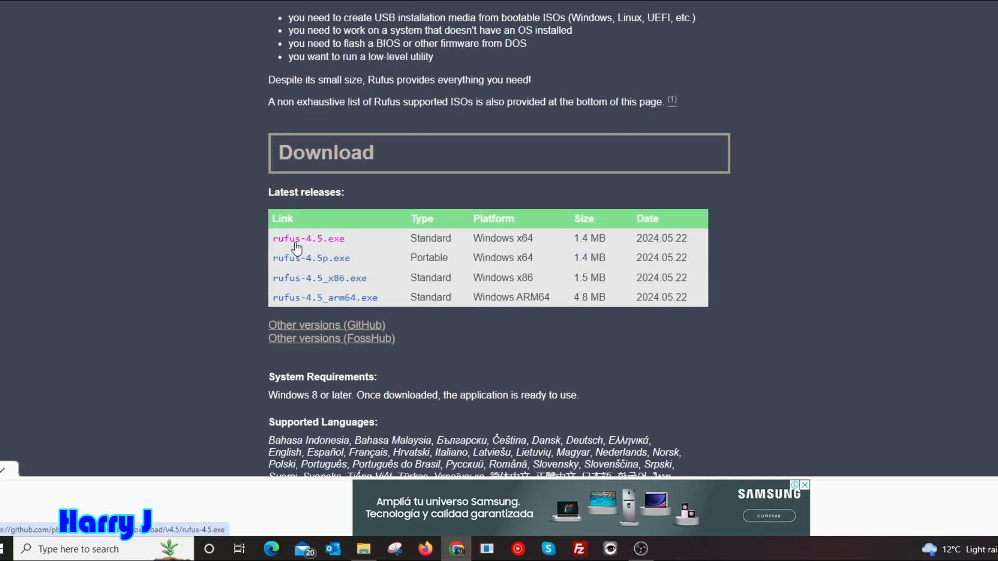
{"action": "left_click", "coordinate": [326, 249]}
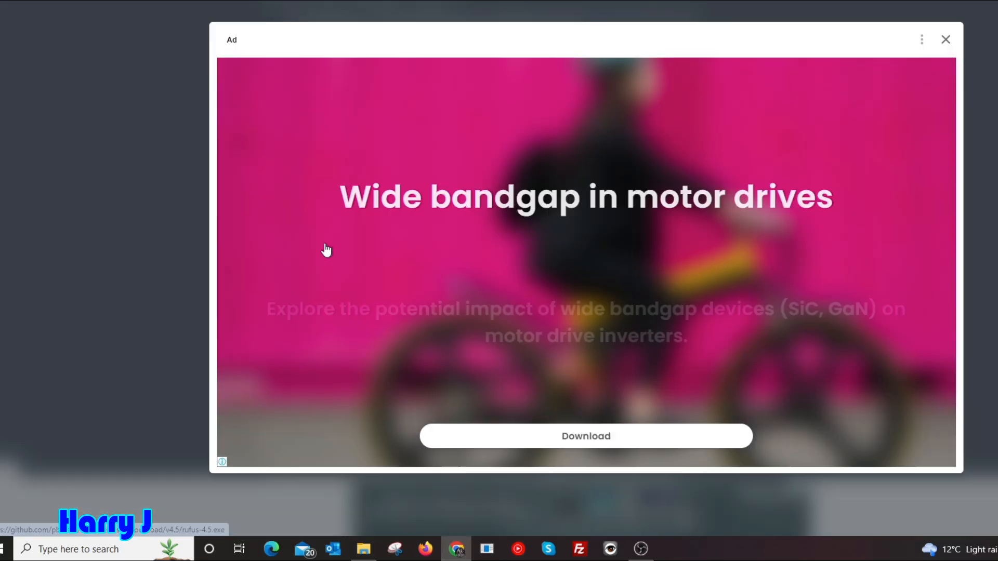
{"action": "left_click", "coordinate": [947, 41]}
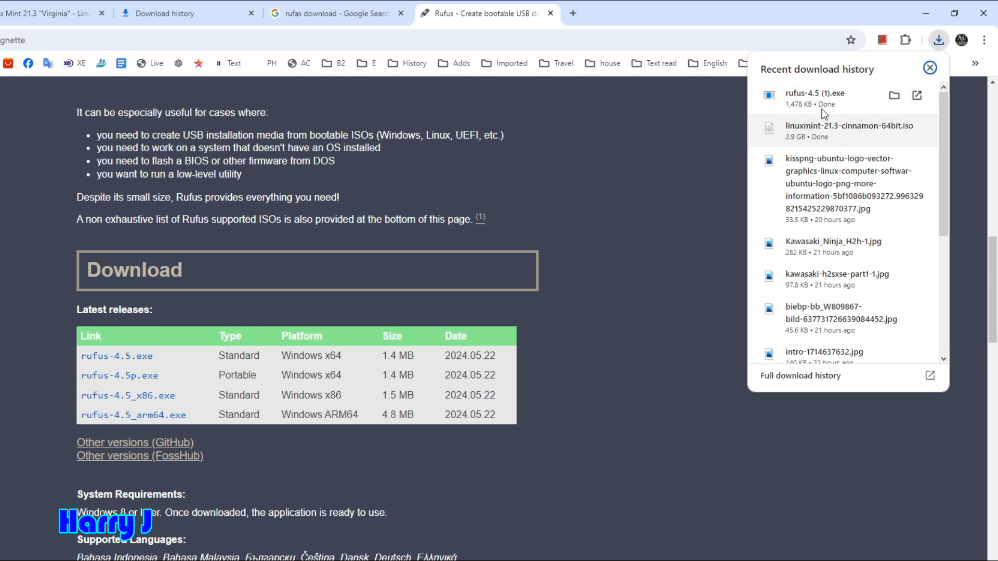
{"action": "left_click", "coordinate": [926, 11]}
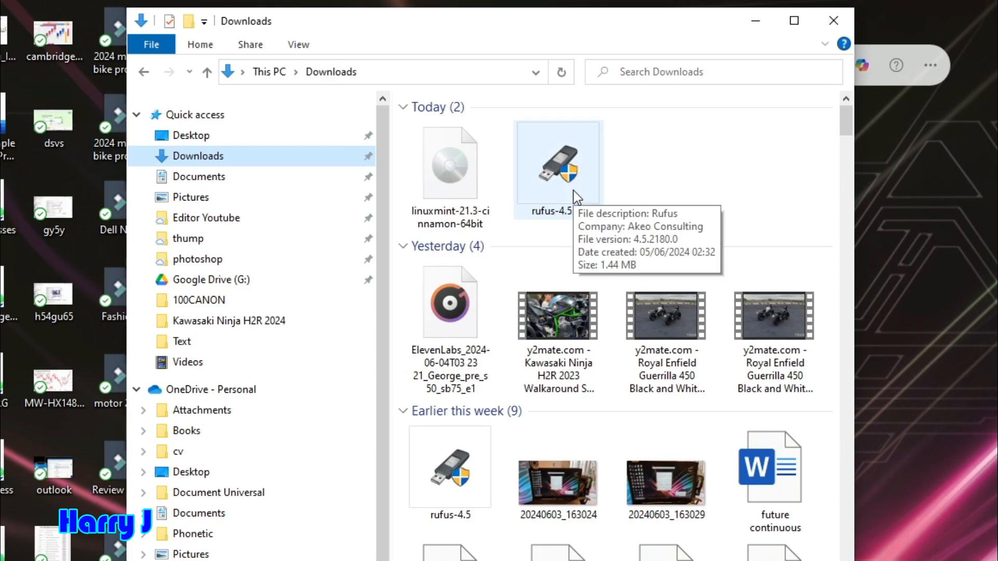
Step: Dismiss the AutoPlay and Google Drive notifications for the inserted Ubuntu USB drive
{"action": "mouse_move", "coordinate": [457, 198]}
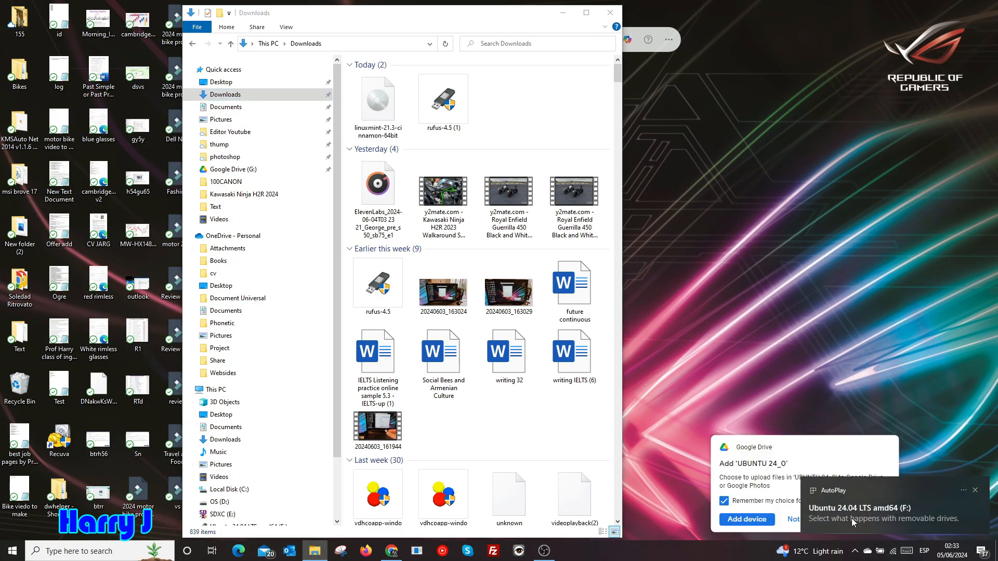
{"action": "left_click", "coordinate": [976, 491]}
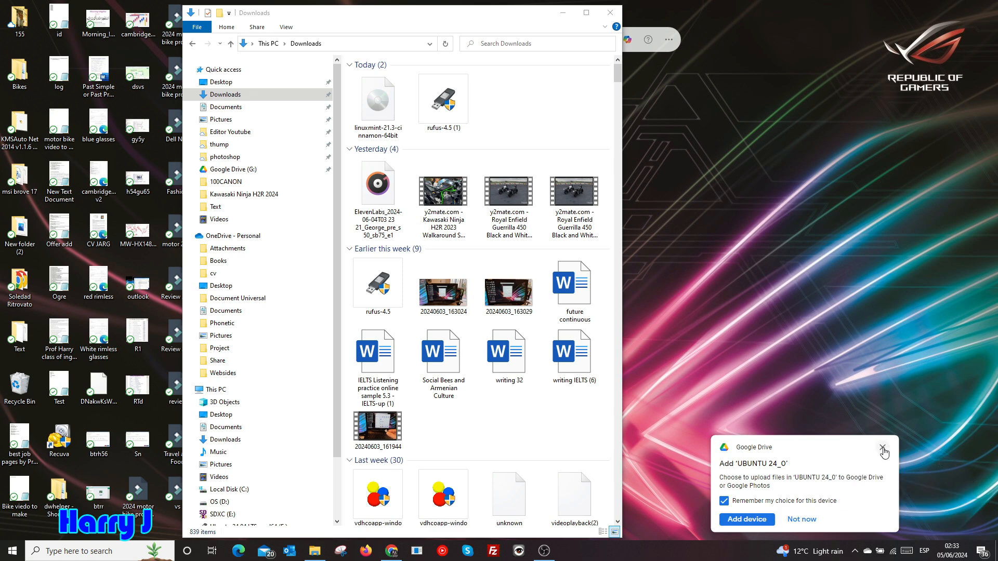
{"action": "left_click", "coordinate": [885, 448]}
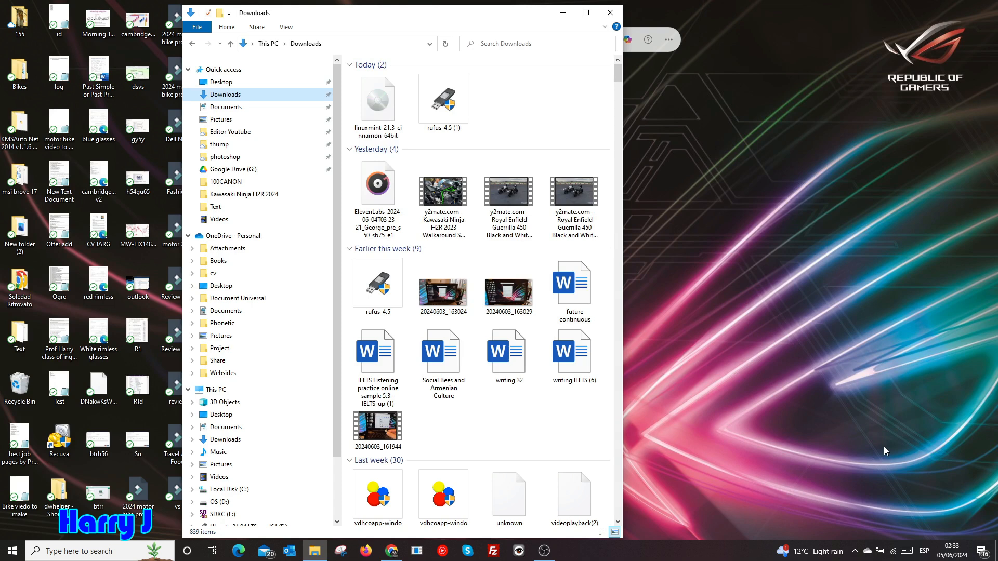
Step: Launch rufus-4.5 (1) from the Downloads folder and minimize the File Explorer window behind it
{"action": "double_click", "coordinate": [453, 116]}
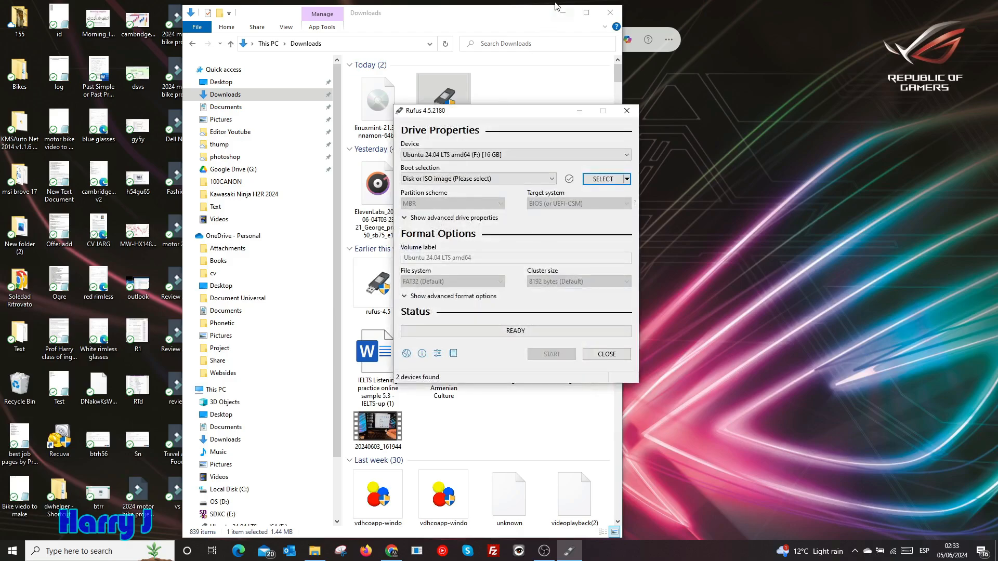
{"action": "left_click", "coordinate": [566, 15]}
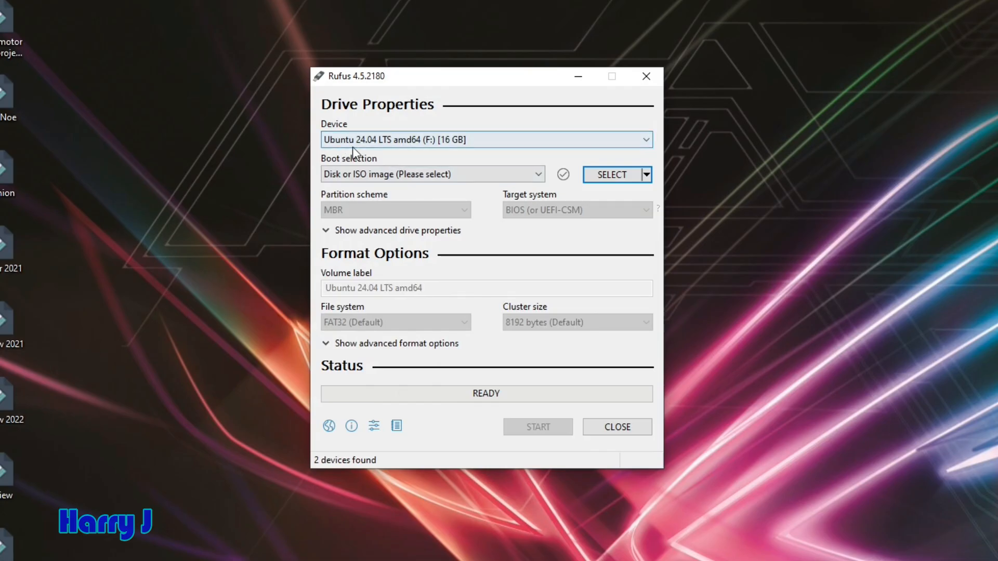
Step: Choose the 16 GB USB drive, Ubuntu 24.04 LTS amd64 (F:), as the target device
{"action": "left_click", "coordinate": [418, 142]}
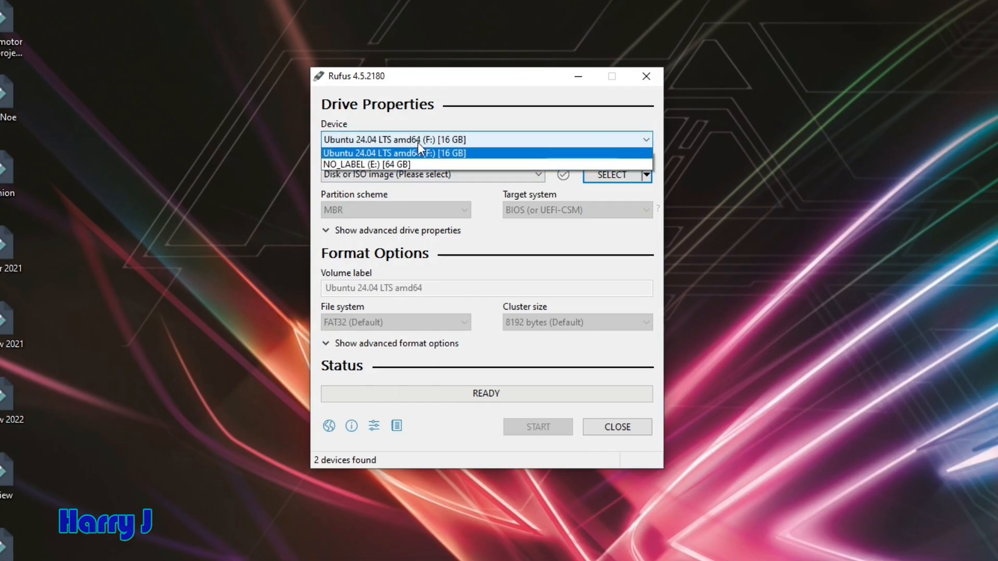
{"action": "left_click", "coordinate": [419, 142]}
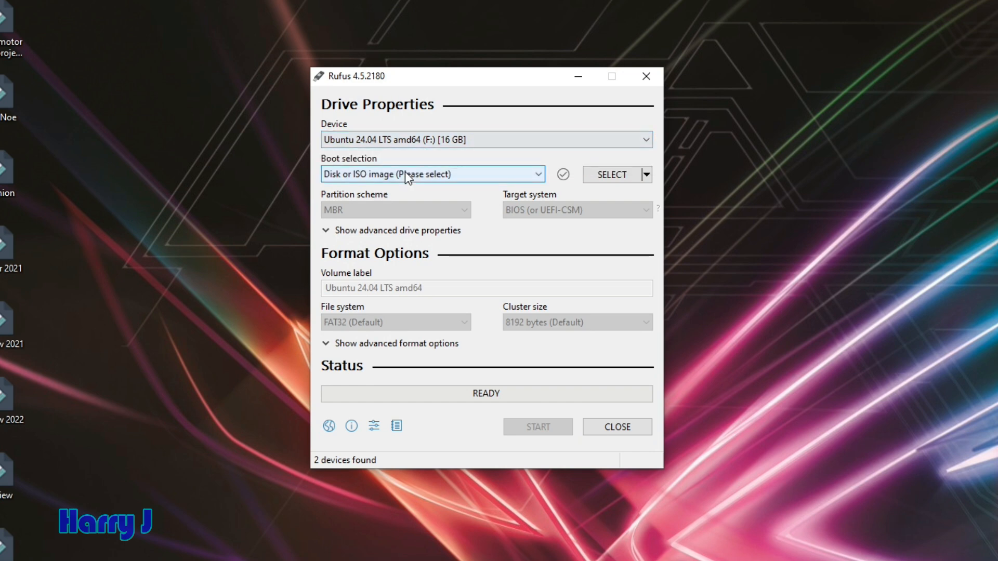
{"action": "left_click", "coordinate": [400, 141]}
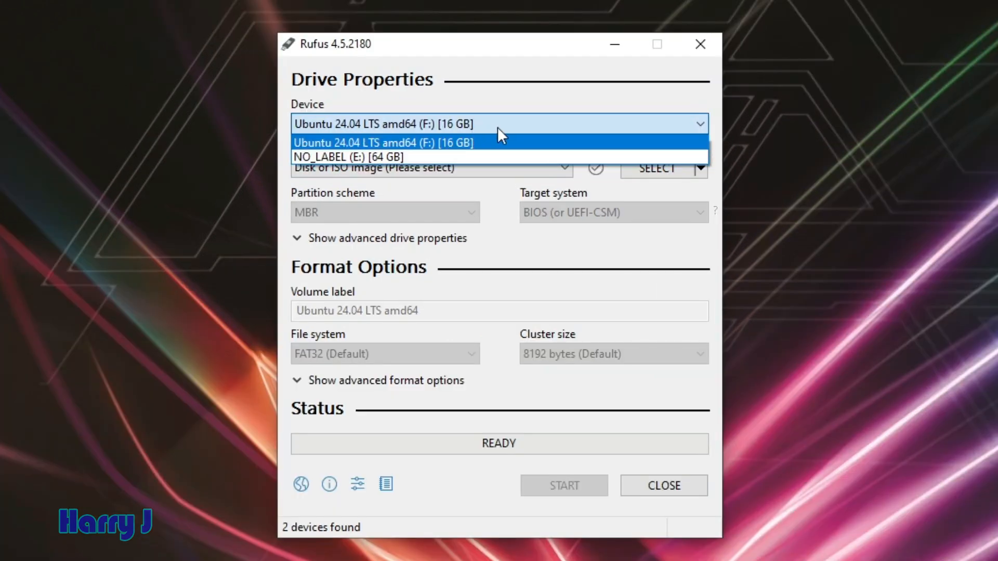
{"action": "left_click", "coordinate": [498, 127]}
{"action": "left_click", "coordinate": [481, 123]}
{"action": "left_click", "coordinate": [434, 143]}
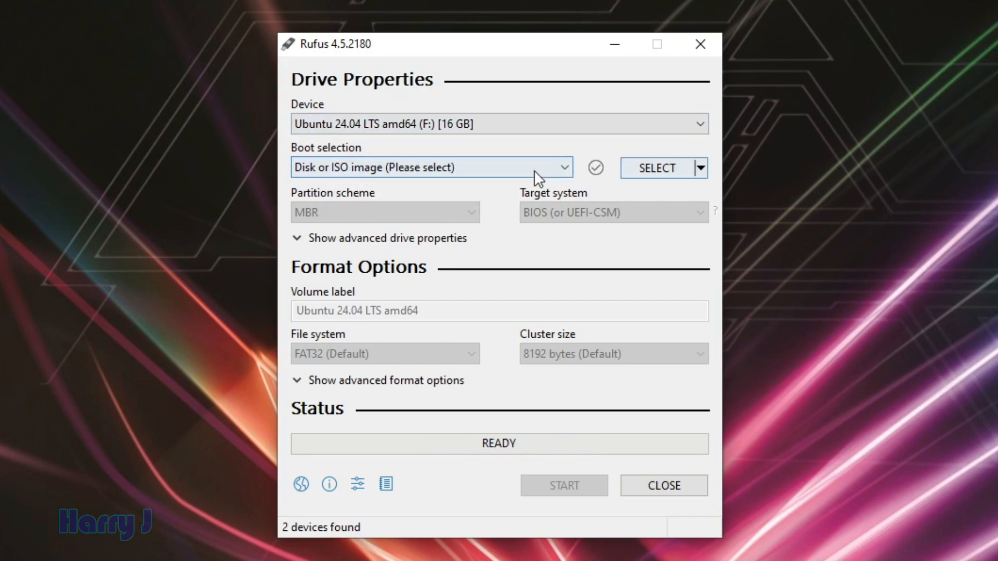
Step: Load linuxmint-21.3-cinnamon-64bit.iso from Downloads as the boot image and keep NTFS as the file system
{"action": "left_click", "coordinate": [659, 171]}
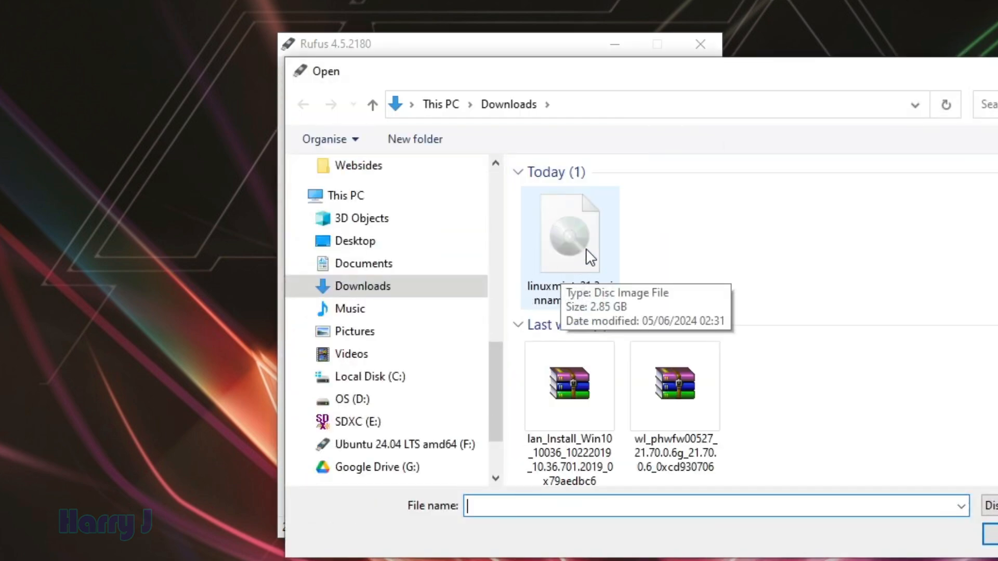
{"action": "double_click", "coordinate": [570, 247]}
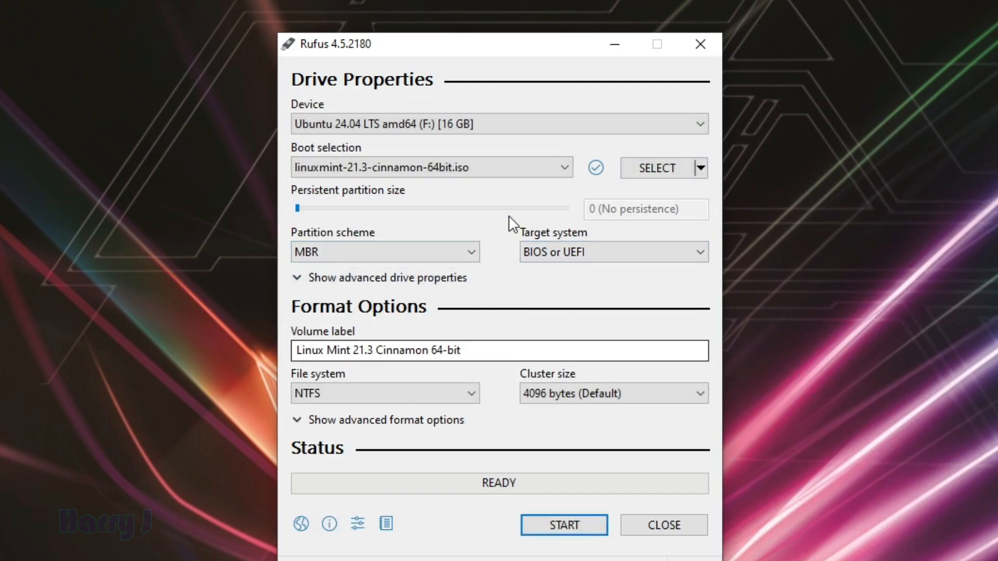
{"action": "left_click", "coordinate": [392, 397]}
{"action": "left_click", "coordinate": [451, 393]}
{"action": "left_click", "coordinate": [451, 393]}
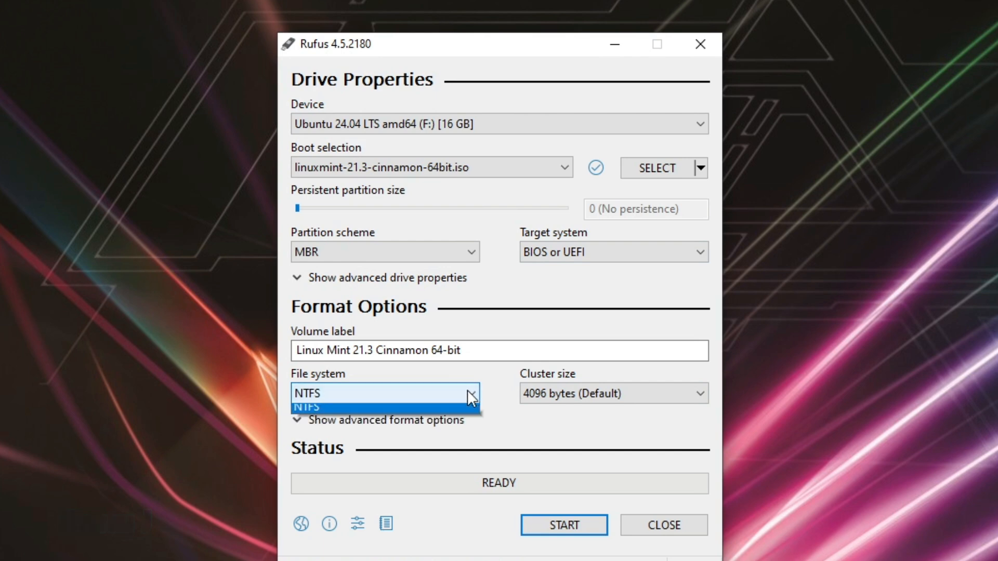
{"action": "left_click", "coordinate": [466, 391]}
{"action": "left_click", "coordinate": [471, 398]}
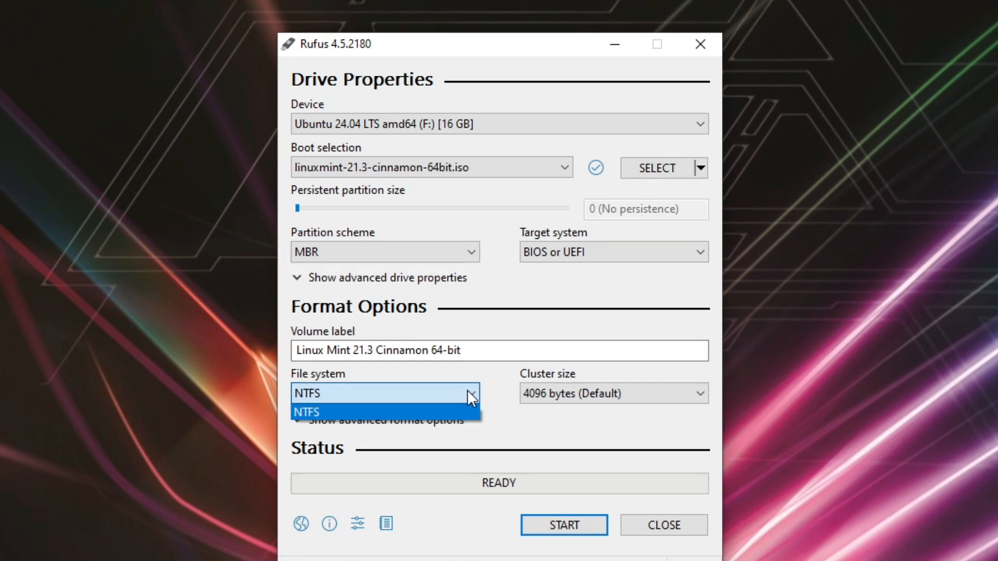
{"action": "left_click", "coordinate": [470, 397]}
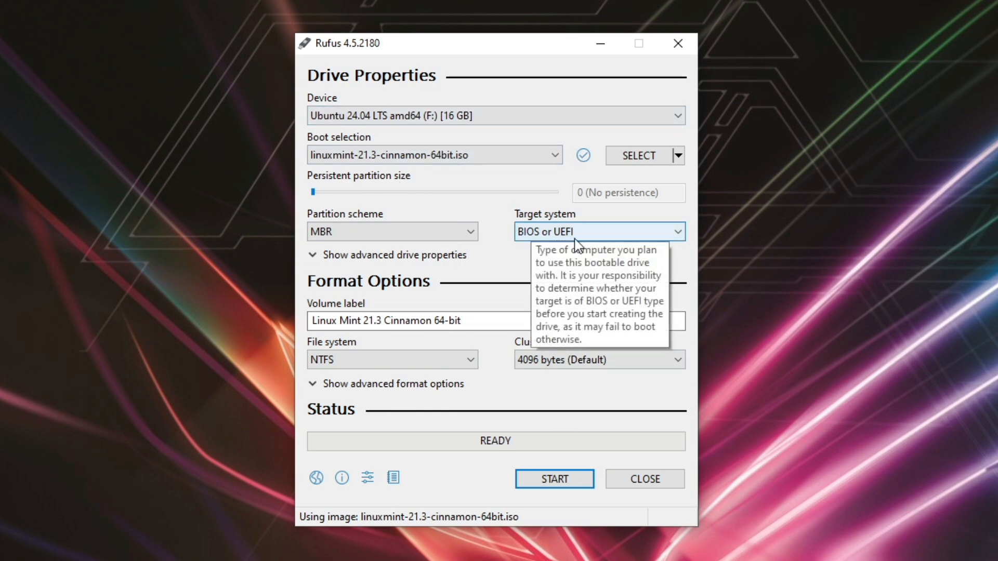
Step: Write the image to the USB drive in ISO Image mode, accepting the Syslinux download and data erasure, and close Rufus when it is ready
{"action": "left_click", "coordinate": [559, 481]}
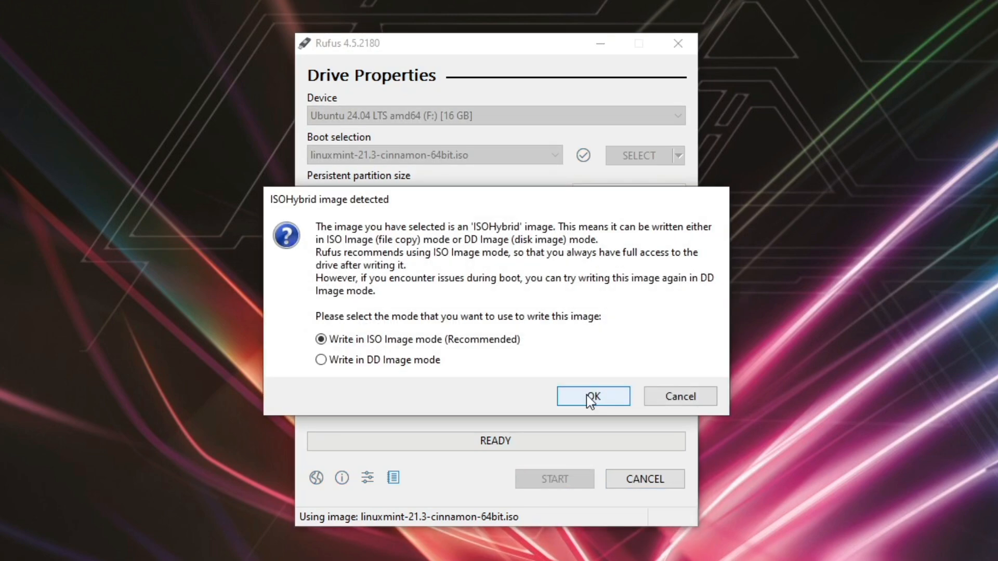
{"action": "left_click", "coordinate": [589, 398]}
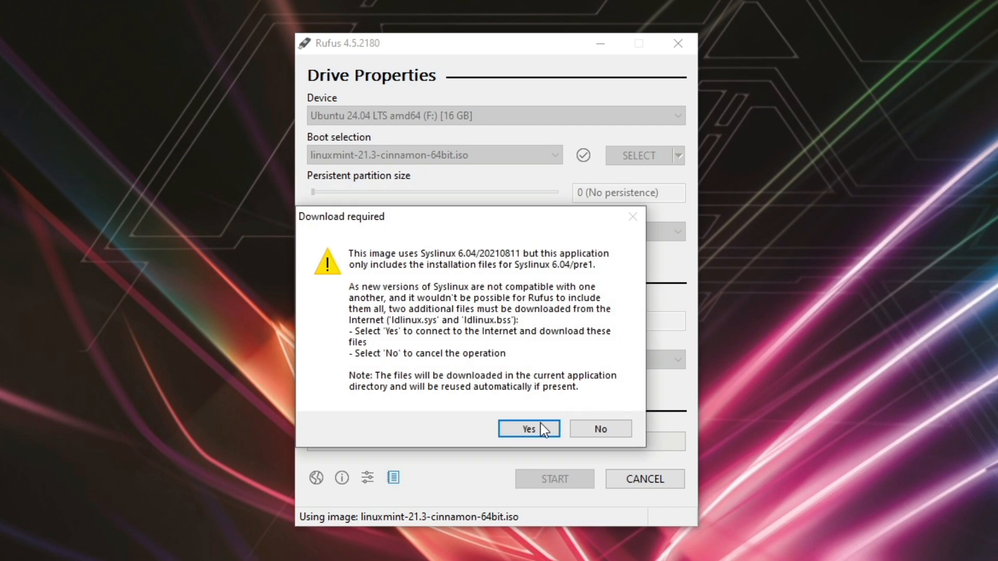
{"action": "left_click", "coordinate": [528, 428]}
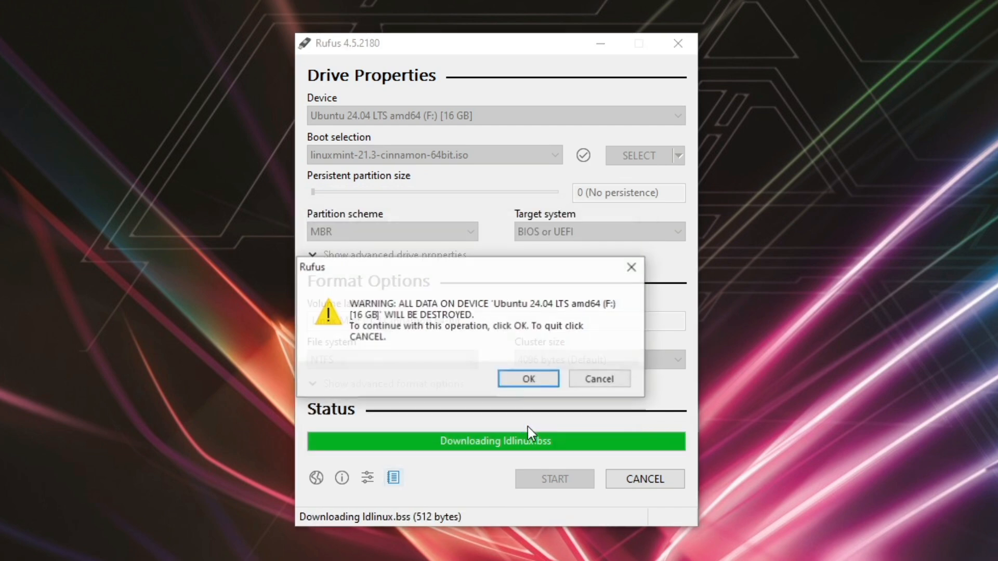
{"action": "left_click", "coordinate": [529, 380]}
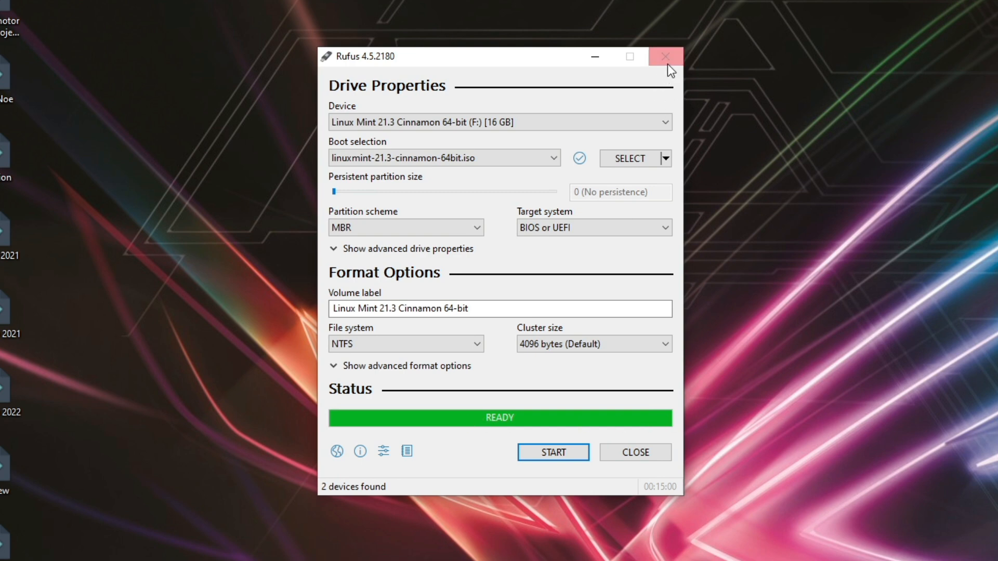
{"action": "left_click", "coordinate": [617, 456]}
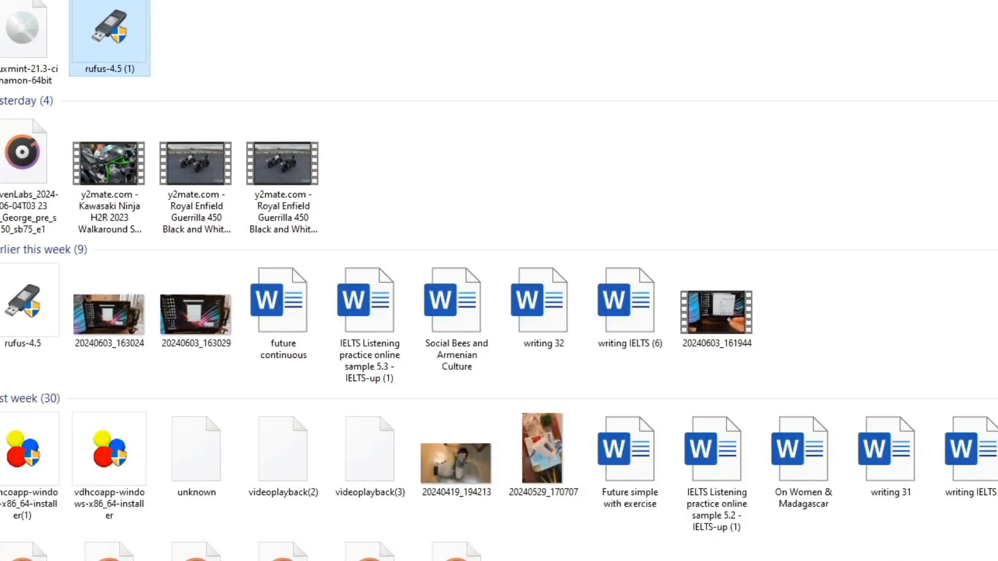
Step: Open the Linux Mint 21_3 Cinnamon 64-bit (F:) drive from This PC and try to open its efi disc image
{"action": "left_click", "coordinate": [33, 381]}
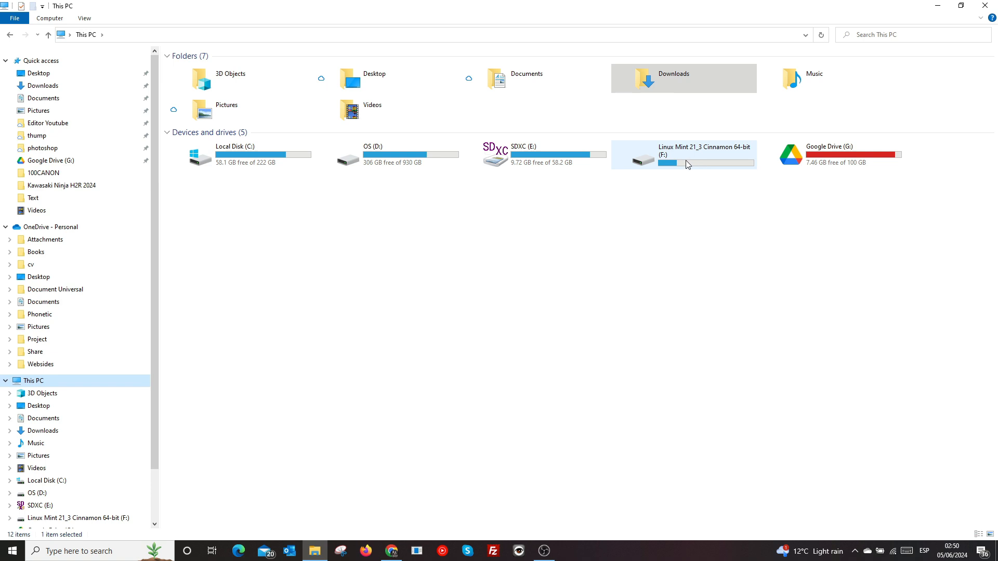
{"action": "double_click", "coordinate": [683, 154]}
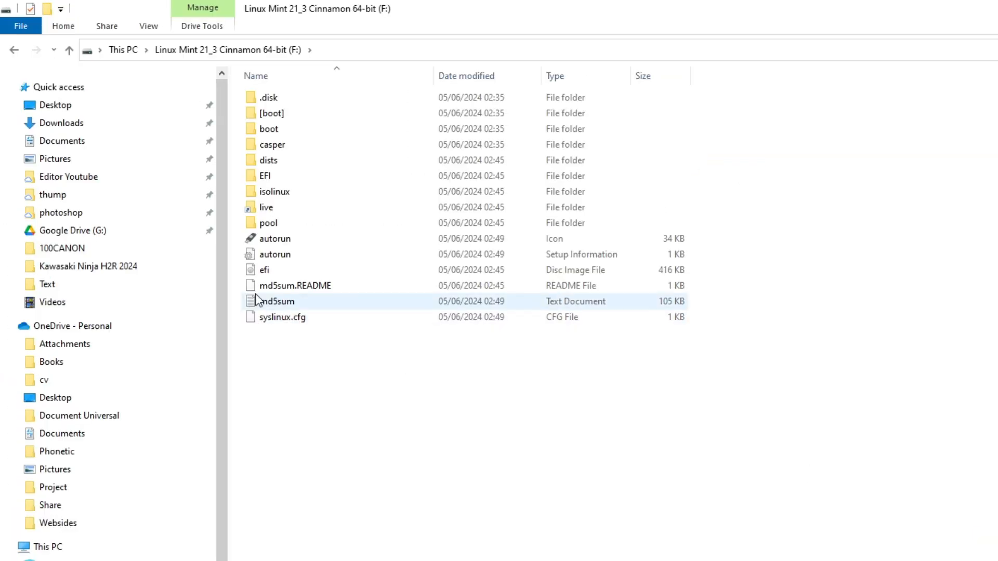
{"action": "left_click", "coordinate": [280, 266]}
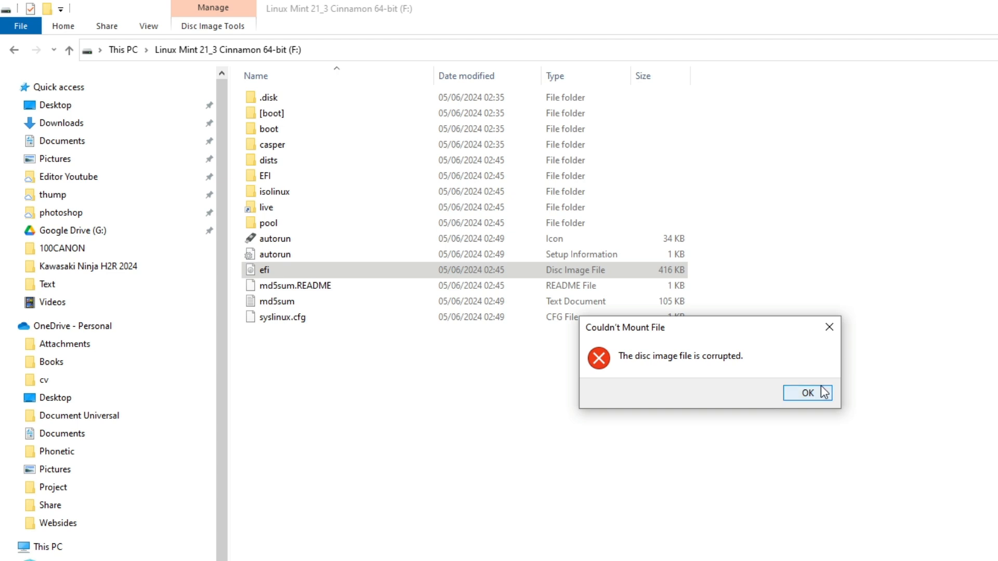
{"action": "left_click", "coordinate": [829, 326]}
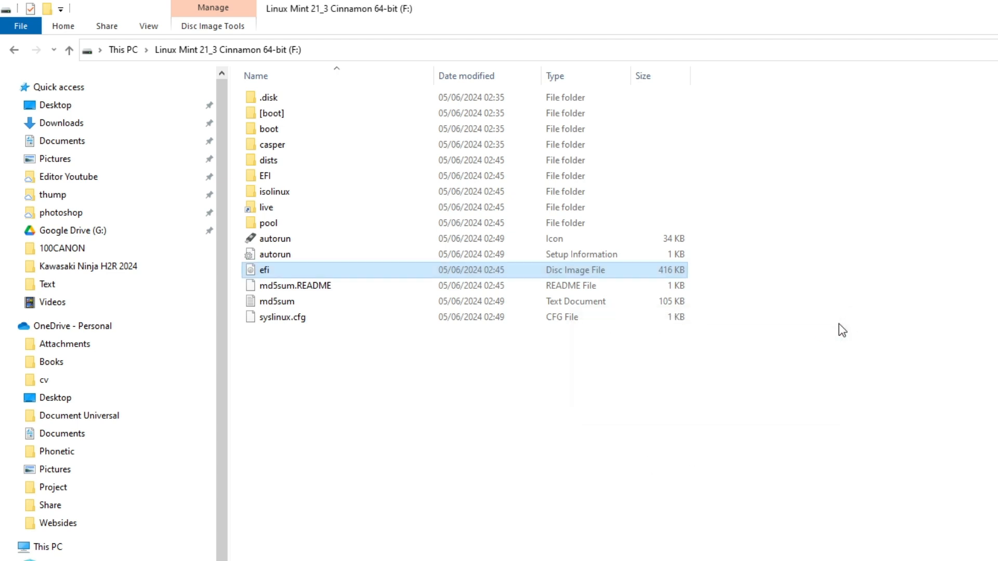